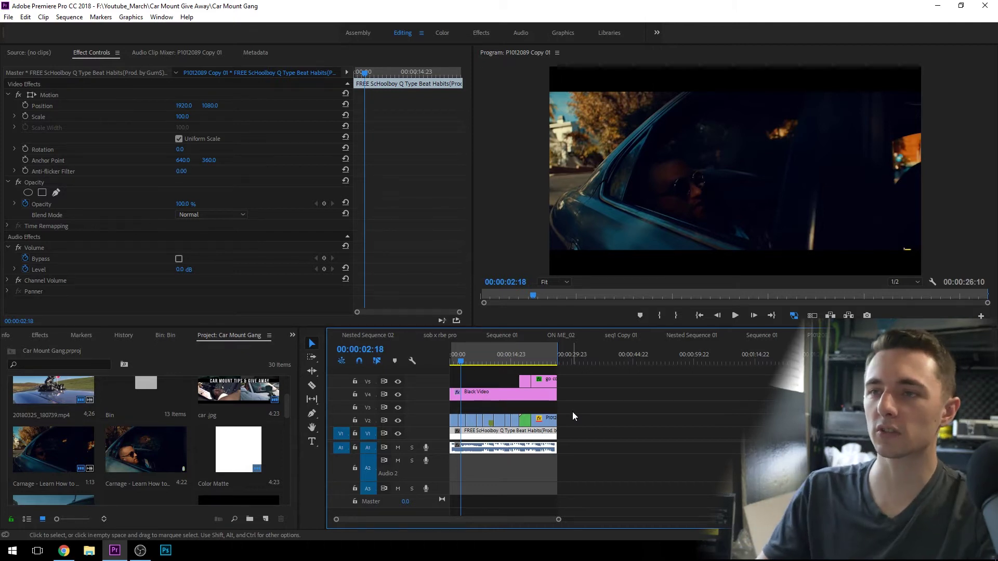
# Preview the sequence from the start, then move the JoHn Muir clip up to track V3.
pyautogui.click(451, 361)
pyautogui.moveTo(491, 367); pyautogui.dragTo(459, 395)
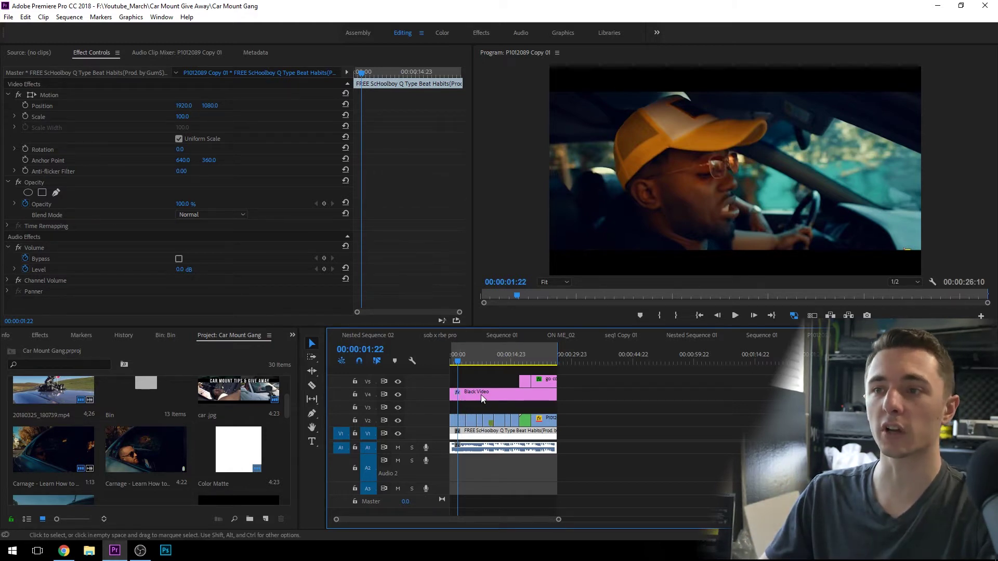
pyautogui.press('space')
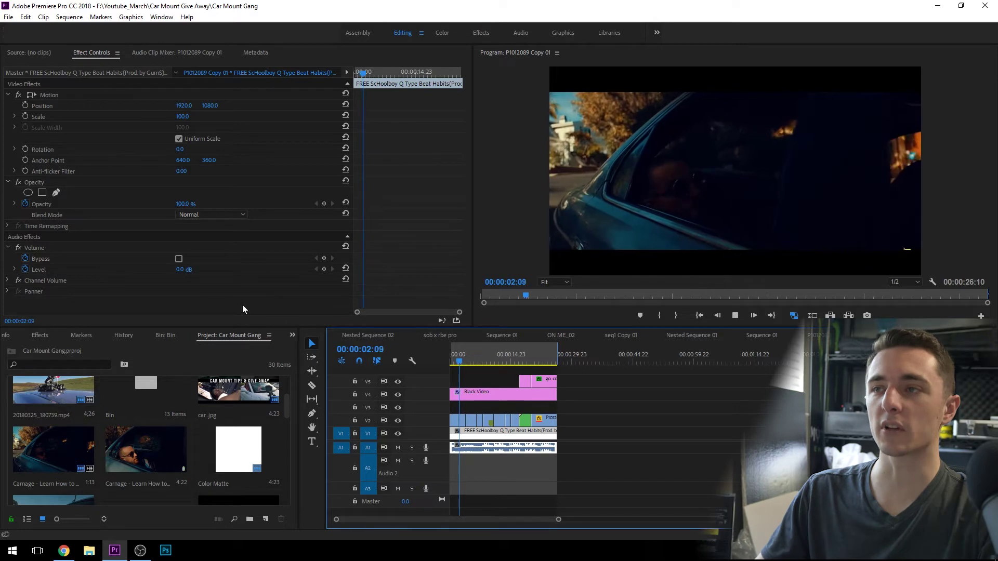
pyautogui.click(472, 423)
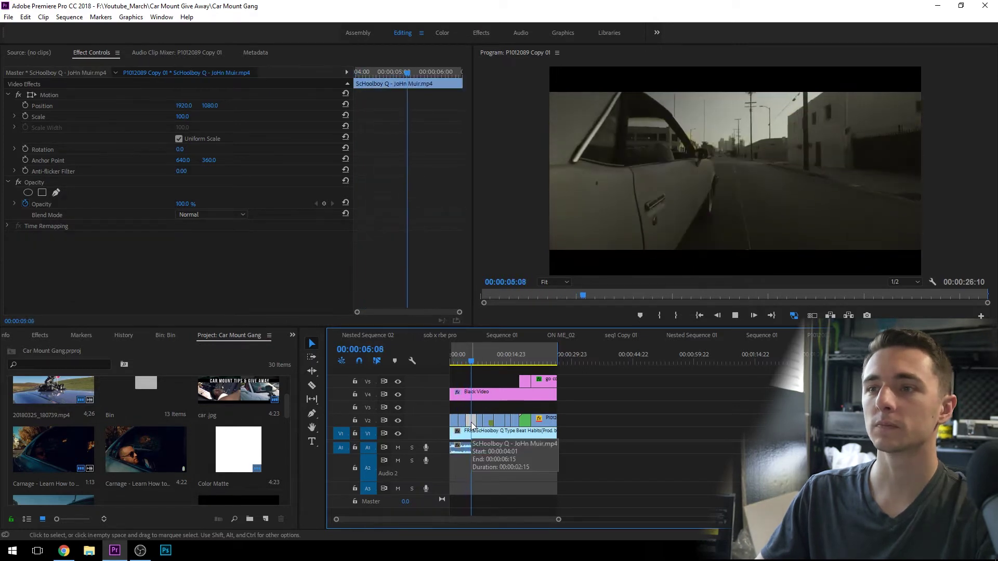
pyautogui.moveTo(472, 425); pyautogui.dragTo(473, 407)
# Scale the JoHn Muir clip to 187 with Darker Color blend mode and preview the blend.
pyautogui.moveTo(182, 116); pyautogui.dragTo(227, 116)
pyautogui.click(208, 214)
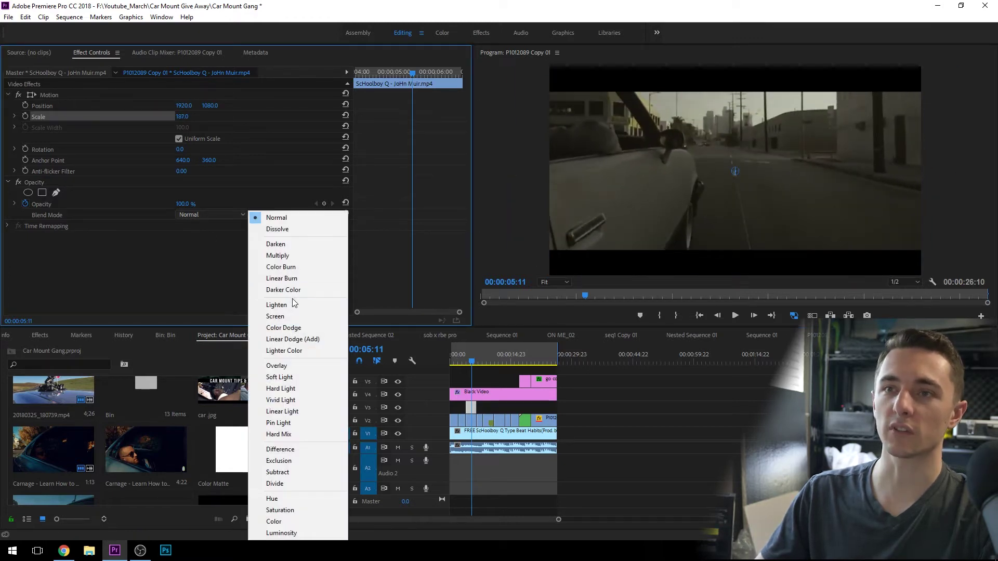
pyautogui.click(291, 291)
pyautogui.press('space')
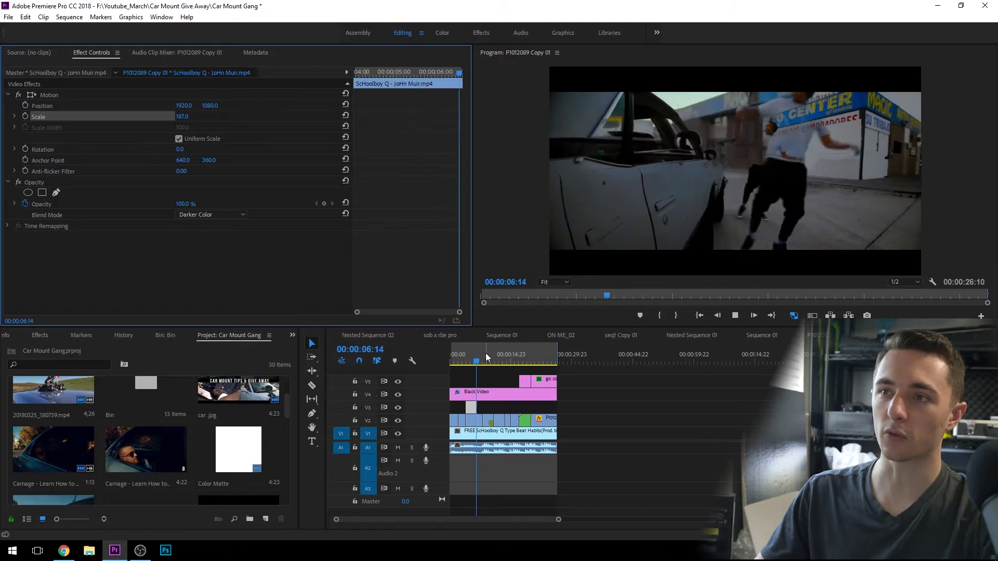
# Play back the overlay and load the JoHn Muir clip in the Source monitor.
pyautogui.click(539, 431)
pyautogui.press('space')
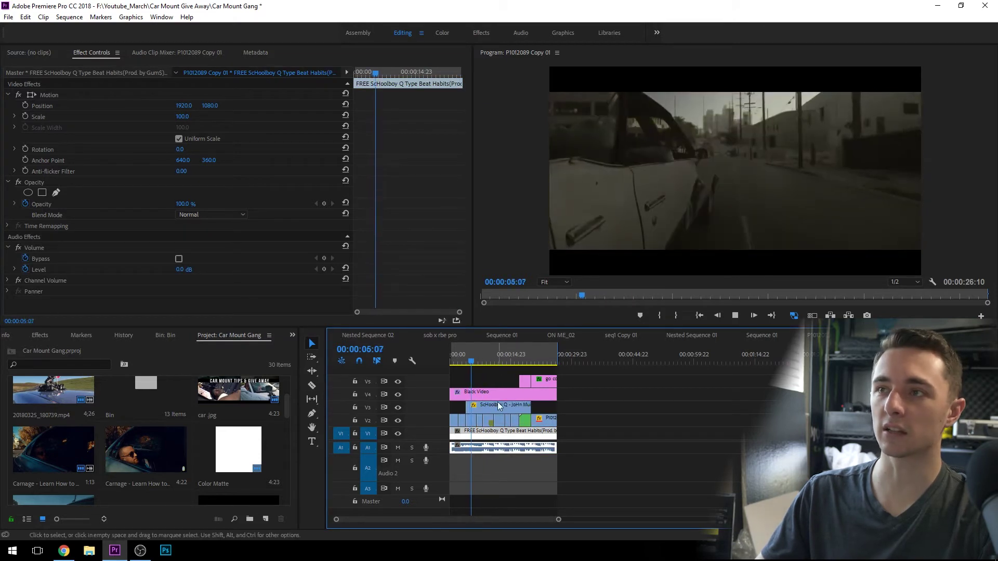
pyautogui.doubleClick(496, 408)
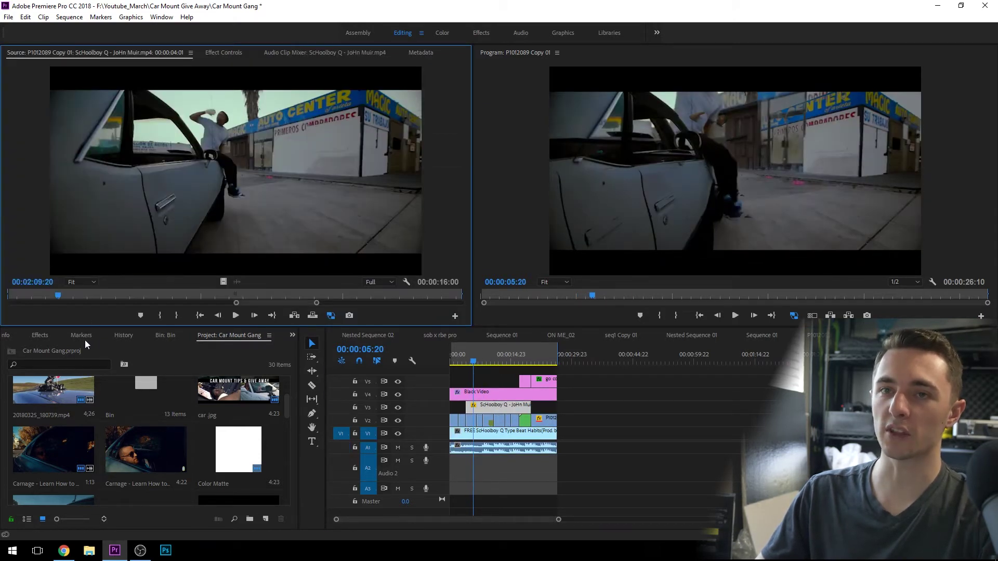
# Step back in History to Duplicate 'seq1', undoing the overlay clip's move, scale and blend edits.
pyautogui.click(131, 335)
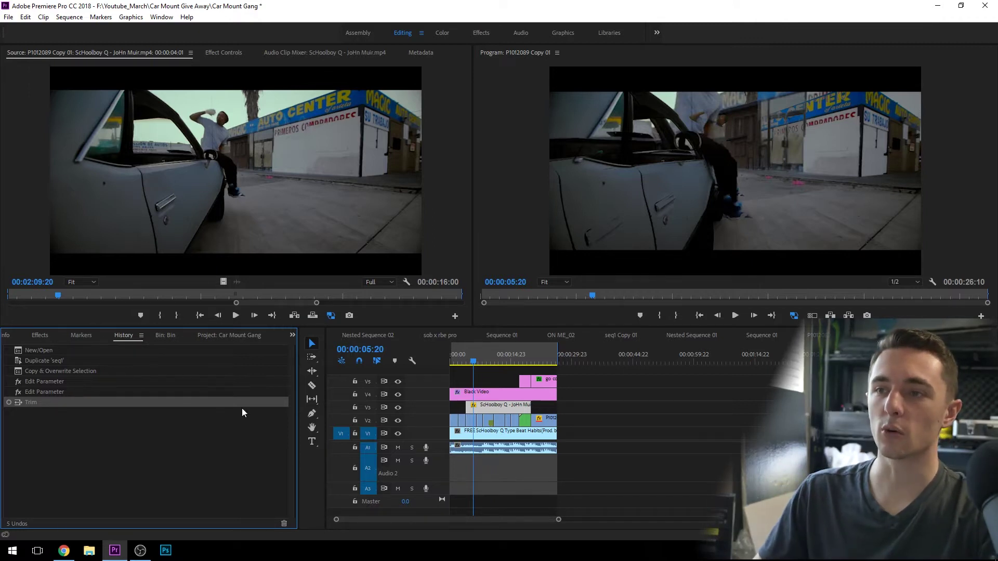
pyautogui.hotkey('ctrl', 'z')
pyautogui.hotkey('ctrl', 'z')
pyautogui.hotkey('ctrl', 'z')
pyautogui.hotkey('ctrl', 'z')
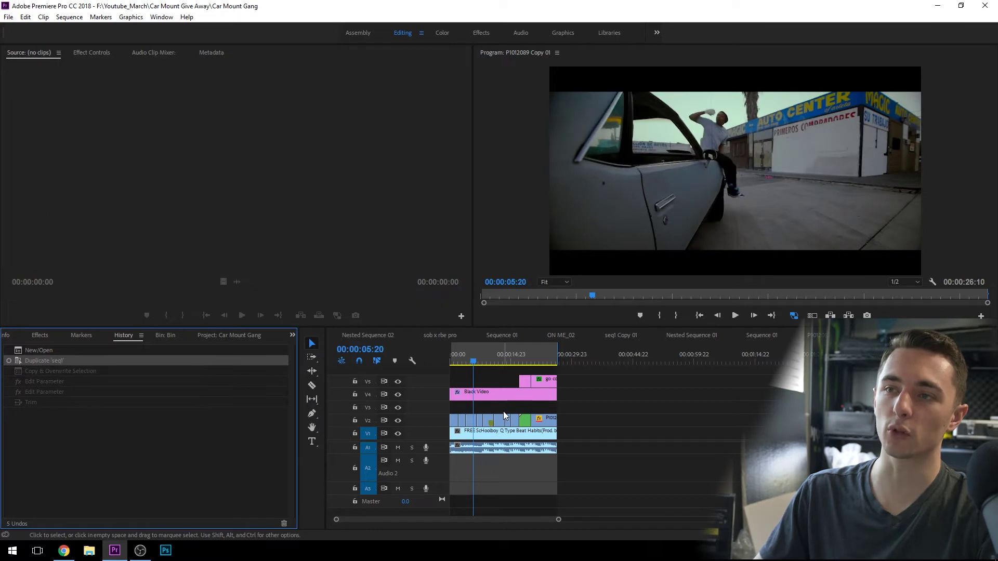
# Reveal the current sequence in the project and rename P1012089 Copy 01 to 'Car Mount seq1'.
pyautogui.click(482, 408)
pyautogui.click(853, 335)
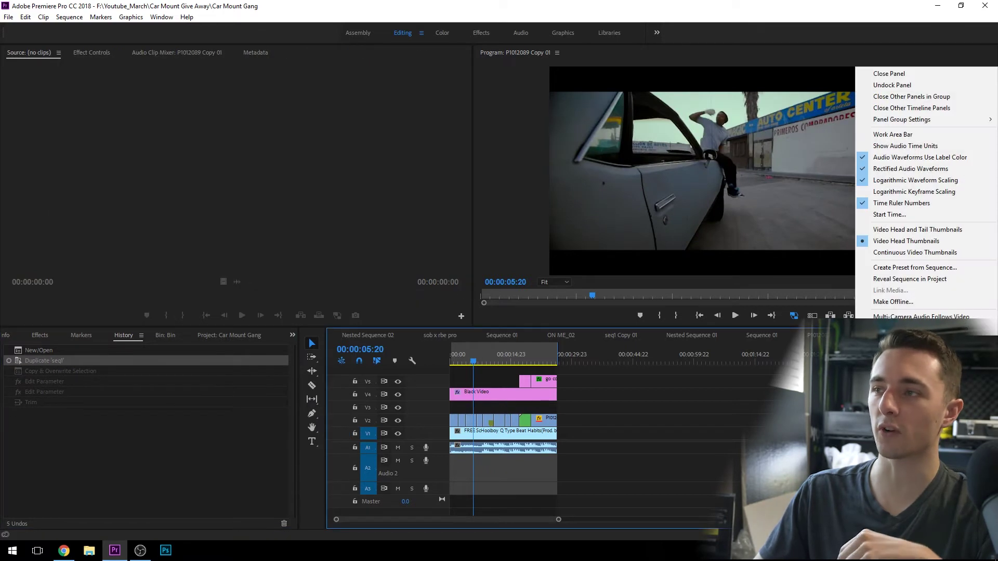
pyautogui.click(895, 280)
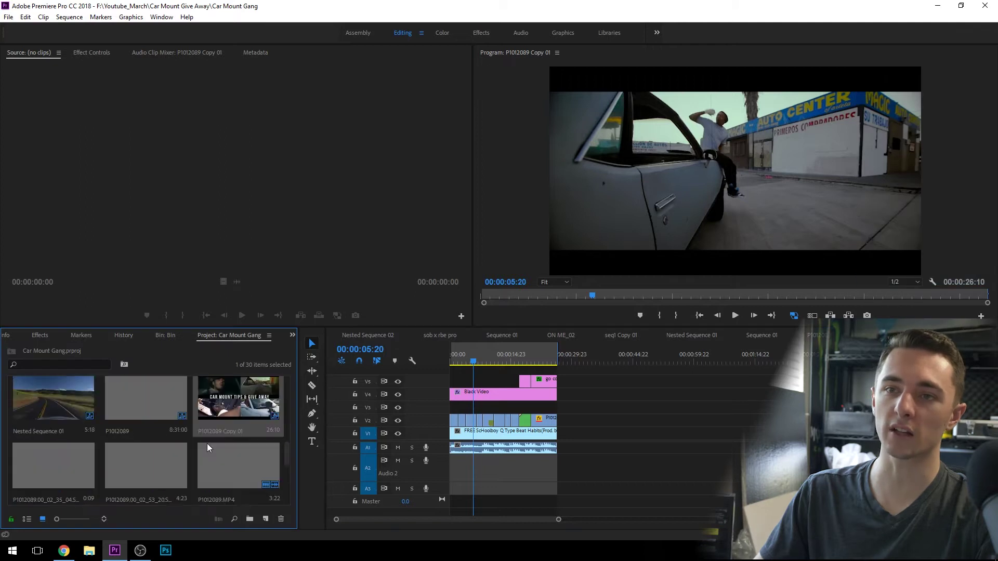
pyautogui.click(221, 431)
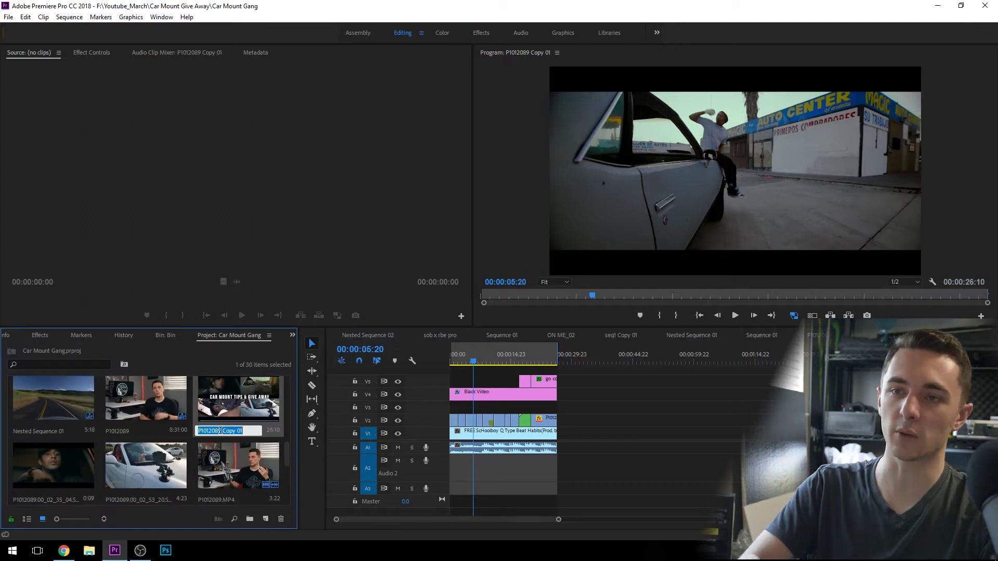
pyautogui.write('Car Mount s')
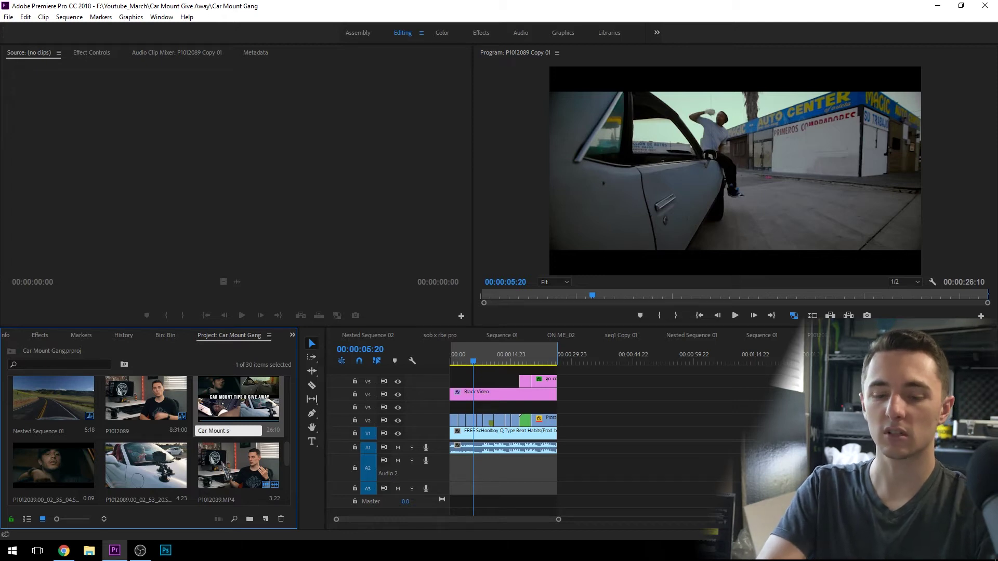
pyautogui.write('eq1')
pyautogui.press('Return')
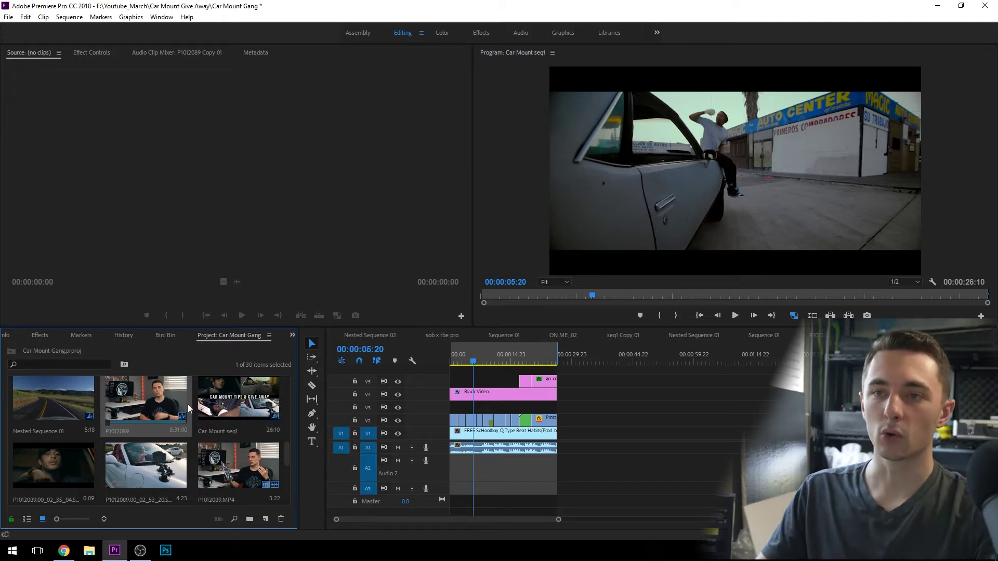
# Duplicate the Car Mount seq1 sequence in the project bin.
pyautogui.rightClick(237, 405)
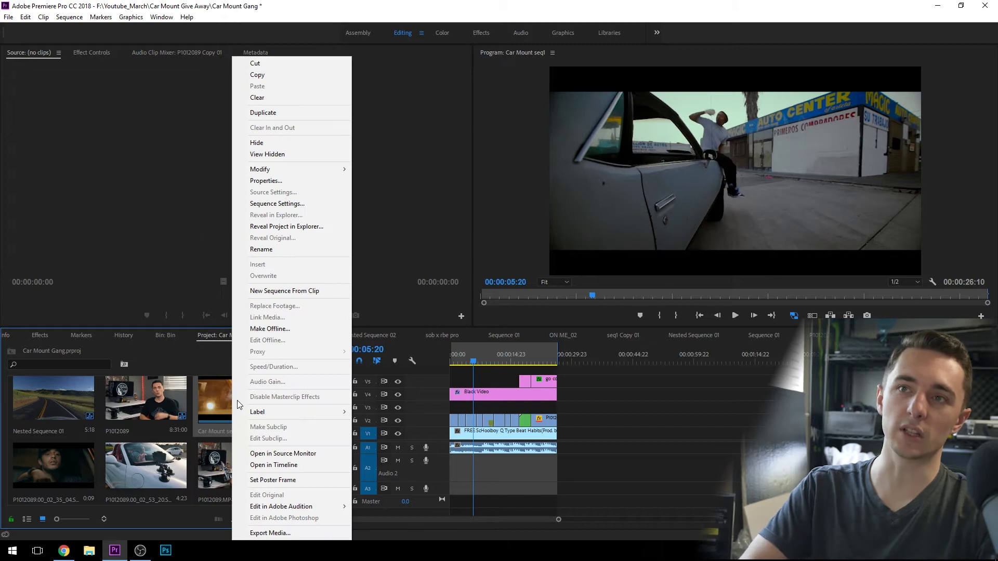
pyautogui.click(274, 113)
pyautogui.scroll(4, 112, 485)
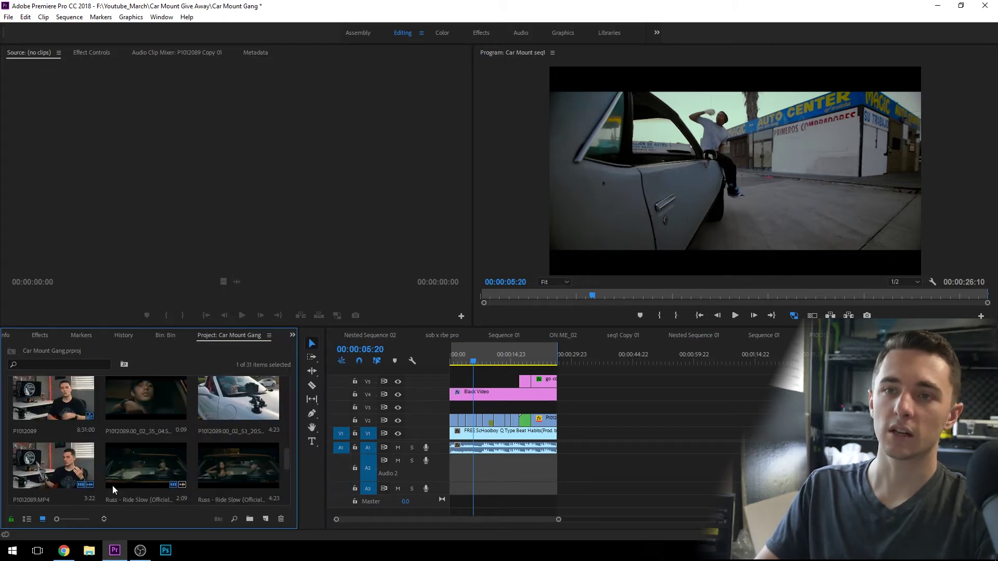
pyautogui.scroll(4, 124, 483)
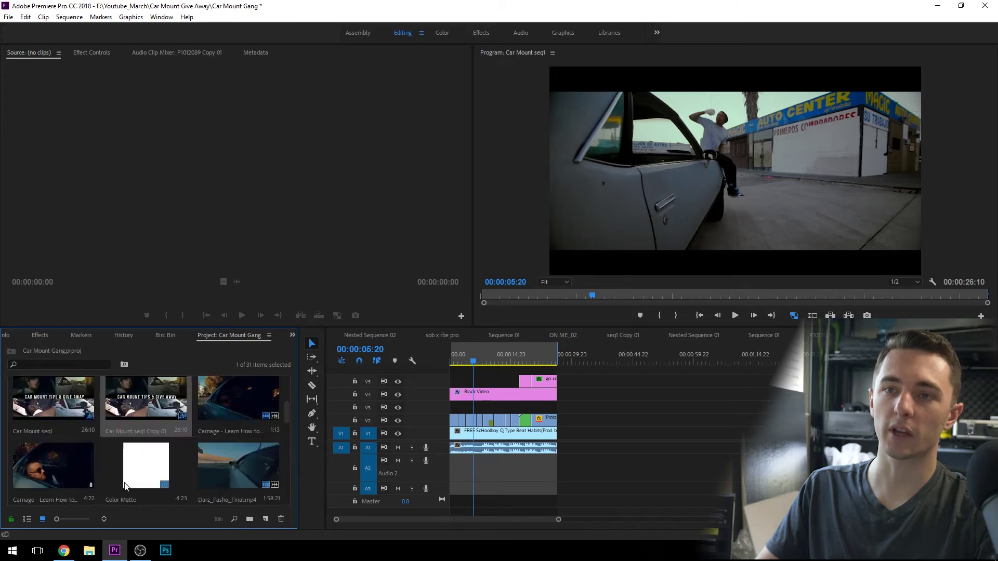
pyautogui.scroll(-1, 124, 482)
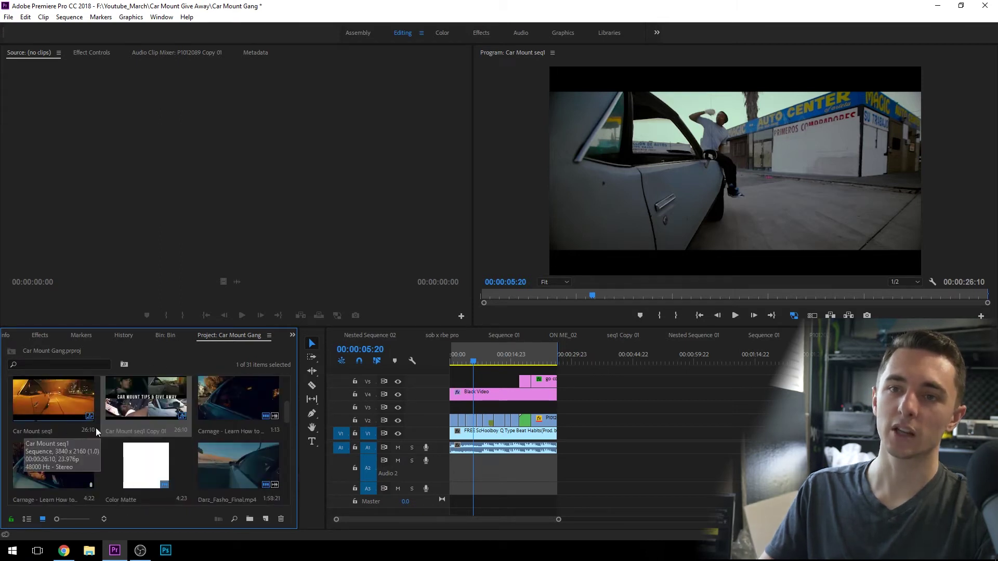
# Rename the copy from 'Car Mount seq1 Copy 01' to 'Car Mount seq1_Overlay effect'.
pyautogui.click(139, 431)
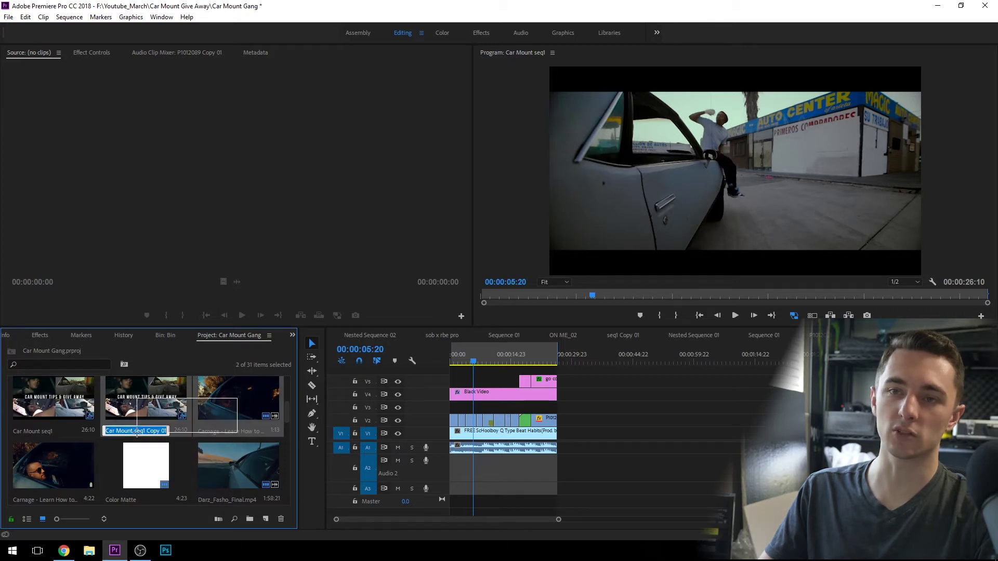
pyautogui.click(148, 431)
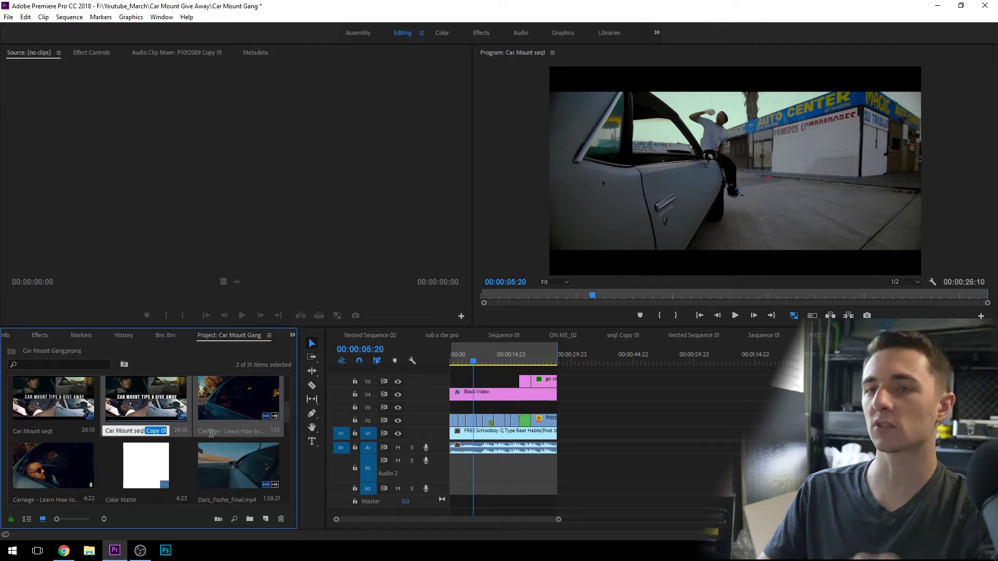
pyautogui.press('Delete')
pyautogui.press('Delete')
pyautogui.press('Delete')
pyautogui.press('Delete')
pyautogui.press('Delete')
pyautogui.press('Delete')
pyautogui.press('Delete')
pyautogui.press('Delete')
pyautogui.write('_')
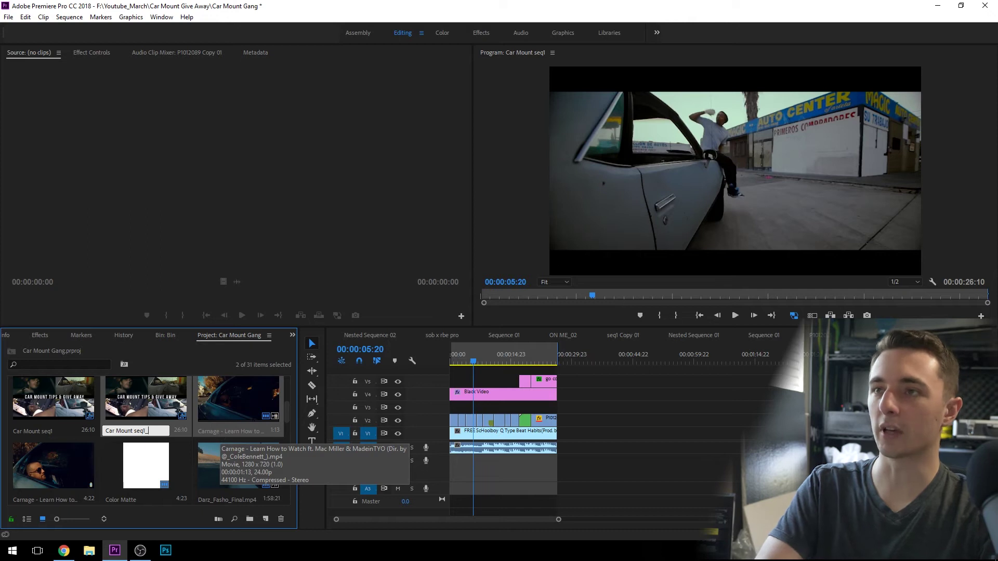
pyautogui.write('Ove')
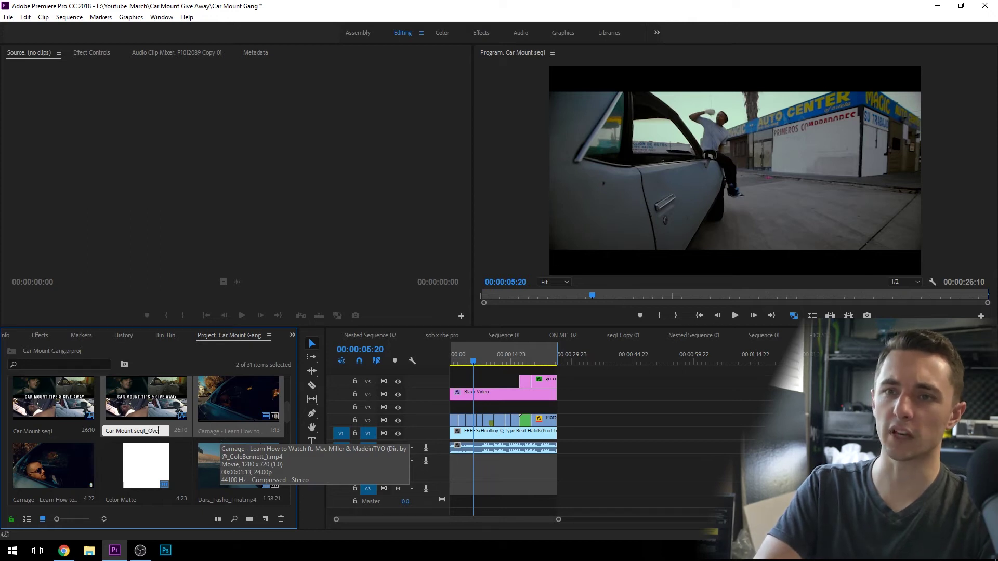
pyautogui.write('rlay effect')
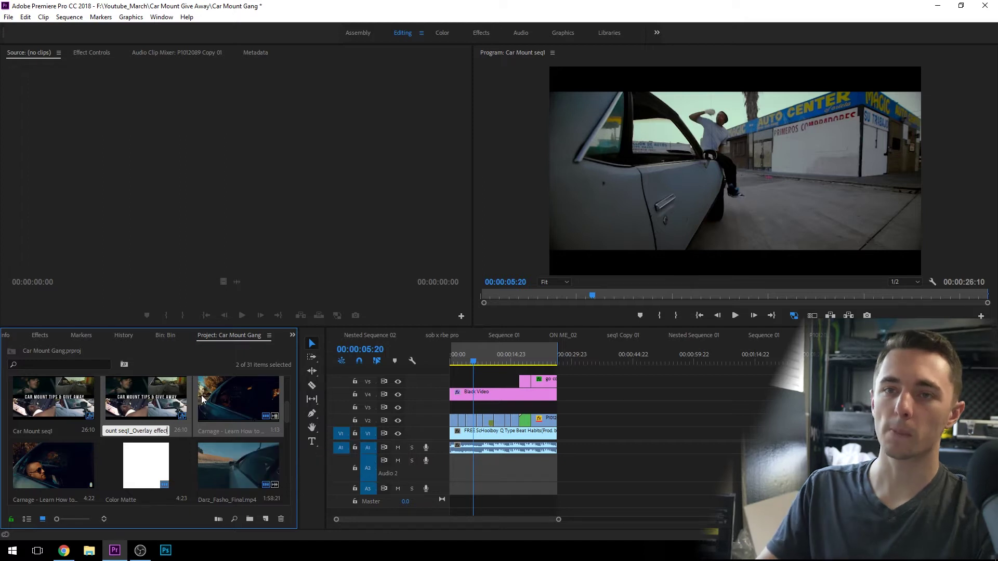
pyautogui.press('Return')
# Open the Car Mount seq1_Overlay effect sequence and re-dock the Car Mount Gang project panel.
pyautogui.doubleClick(163, 400)
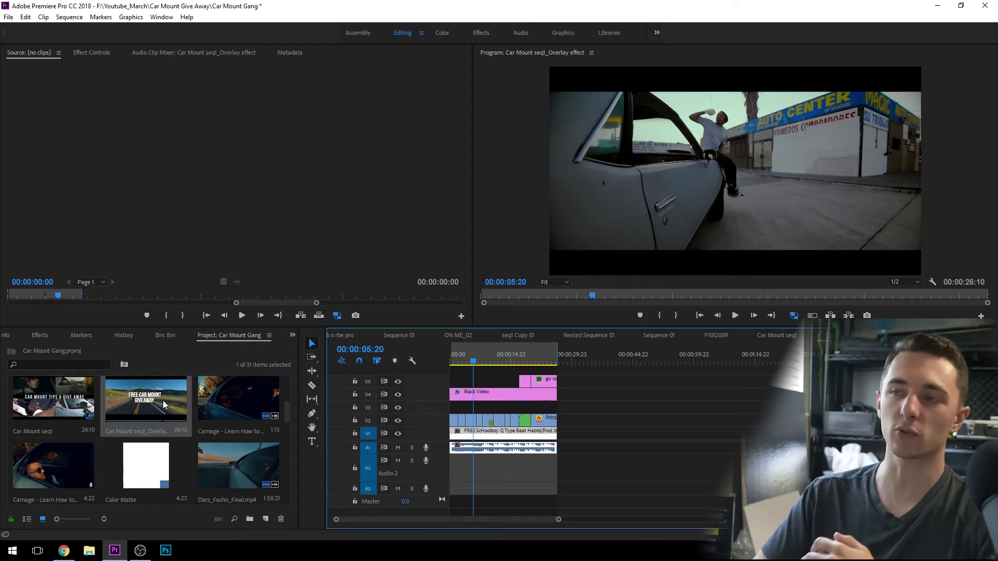
pyautogui.scroll(5, 198, 388)
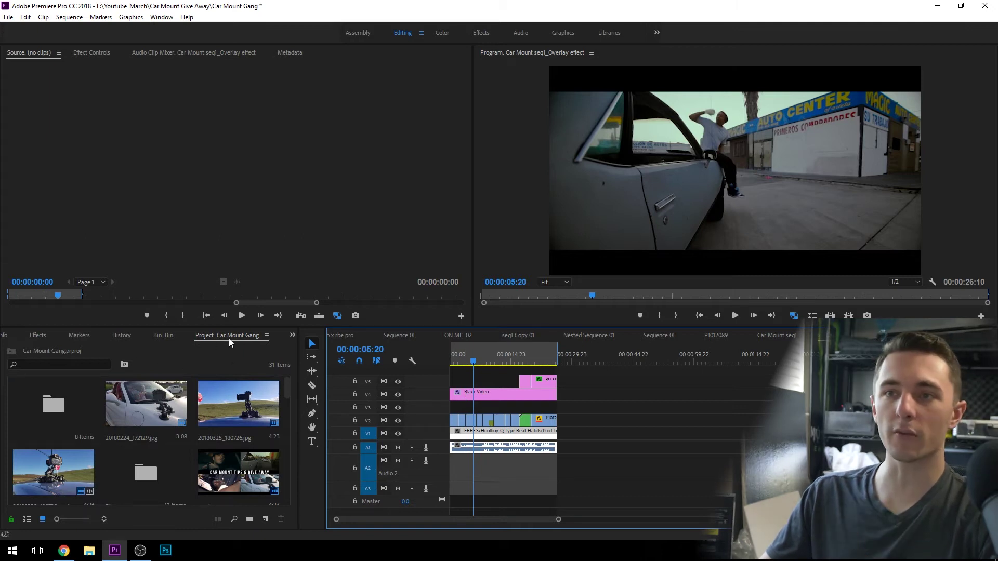
pyautogui.moveTo(229, 337); pyautogui.dragTo(494, 352)
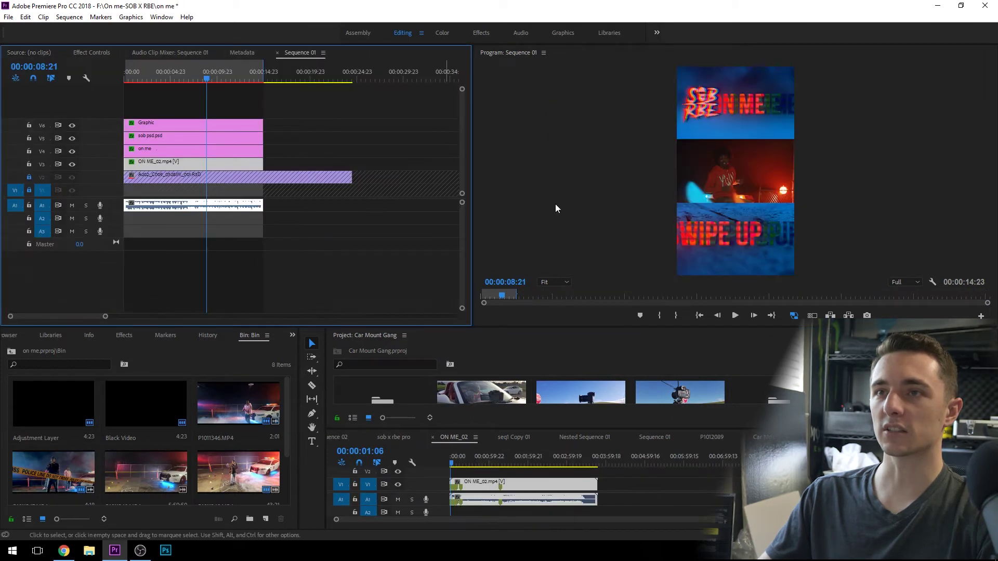
# Regroup the Sequence 01 program panel and reset the Editing workspace to its saved layout.
pyautogui.moveTo(508, 52); pyautogui.dragTo(312, 52)
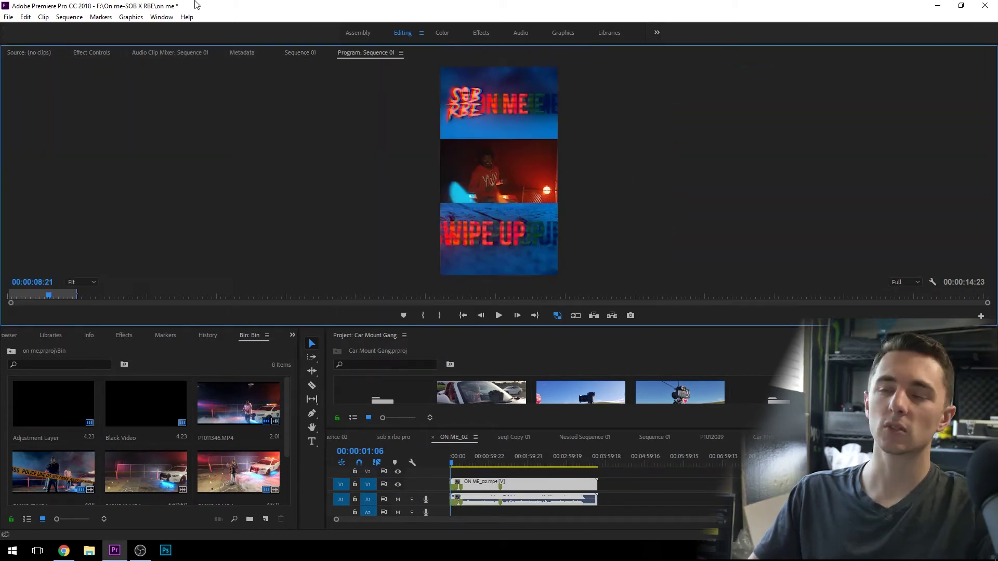
pyautogui.click(422, 33)
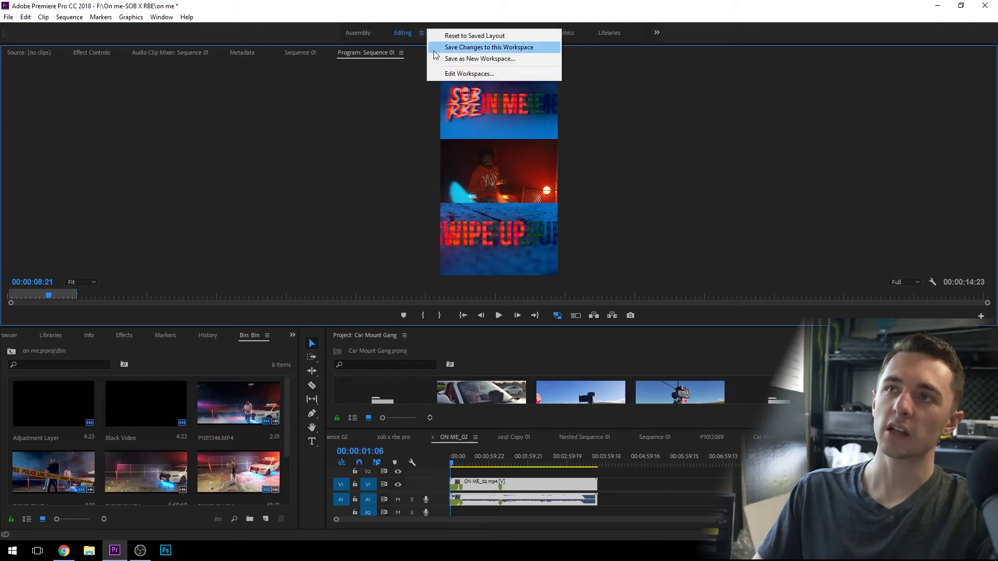
pyautogui.click(441, 36)
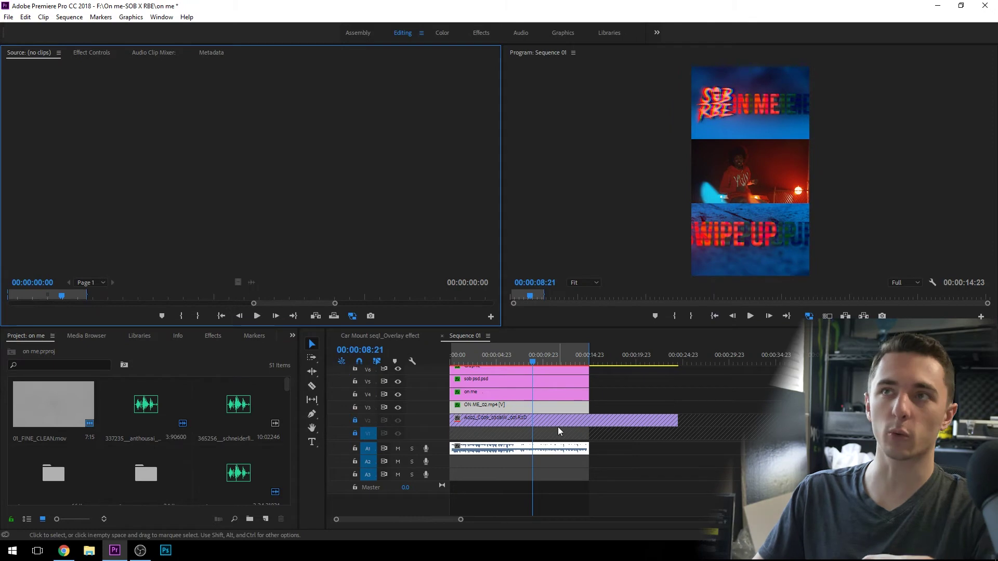
pyautogui.click(442, 33)
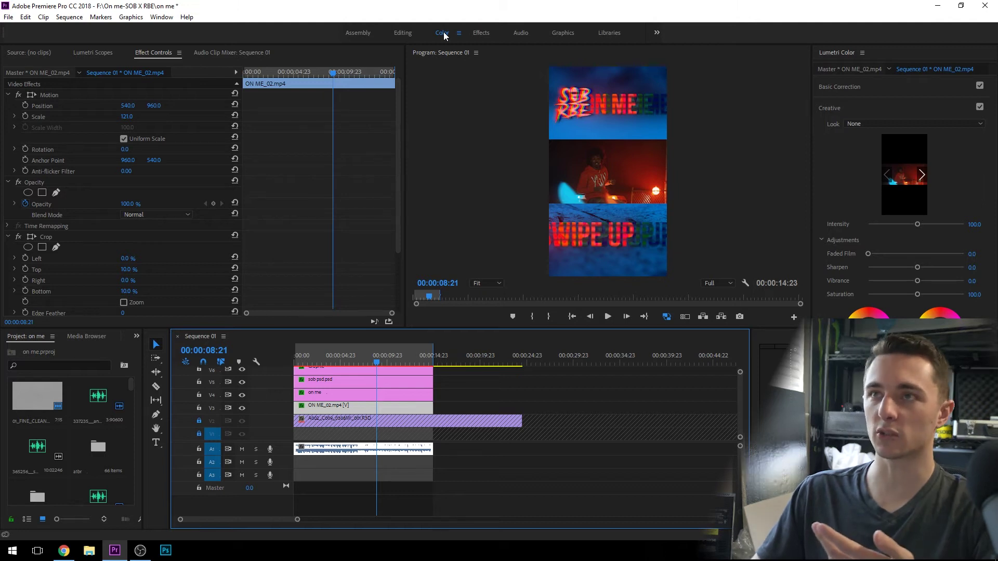
# Choose Reset to Saved Layout for the Color workspace, restoring side-by-side Source and Program monitors.
pyautogui.click(458, 33)
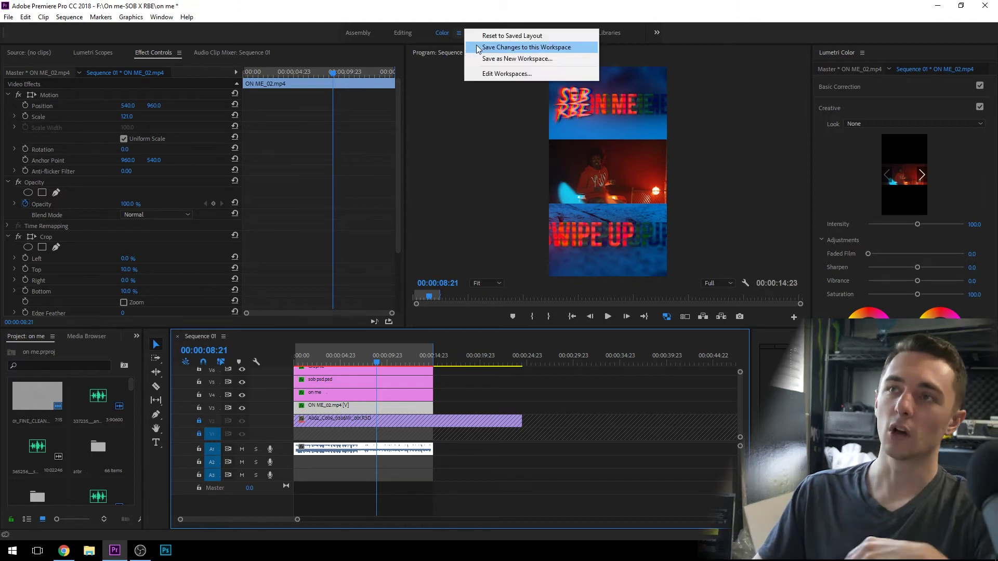
pyautogui.click(439, 57)
pyautogui.click(458, 33)
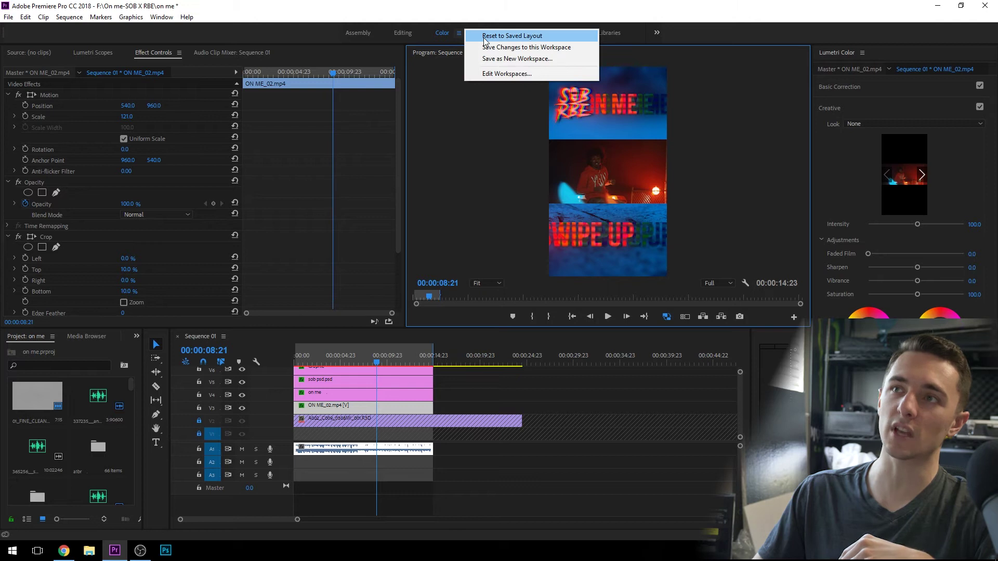
pyautogui.click(485, 36)
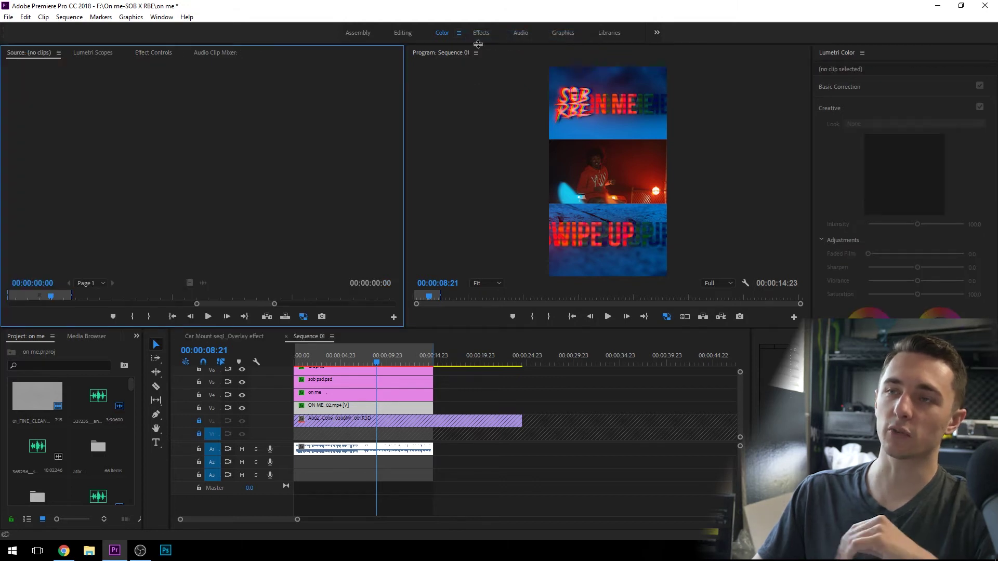
# Switch back to the Editing workspace through Window > Workspaces.
pyautogui.click(175, 19)
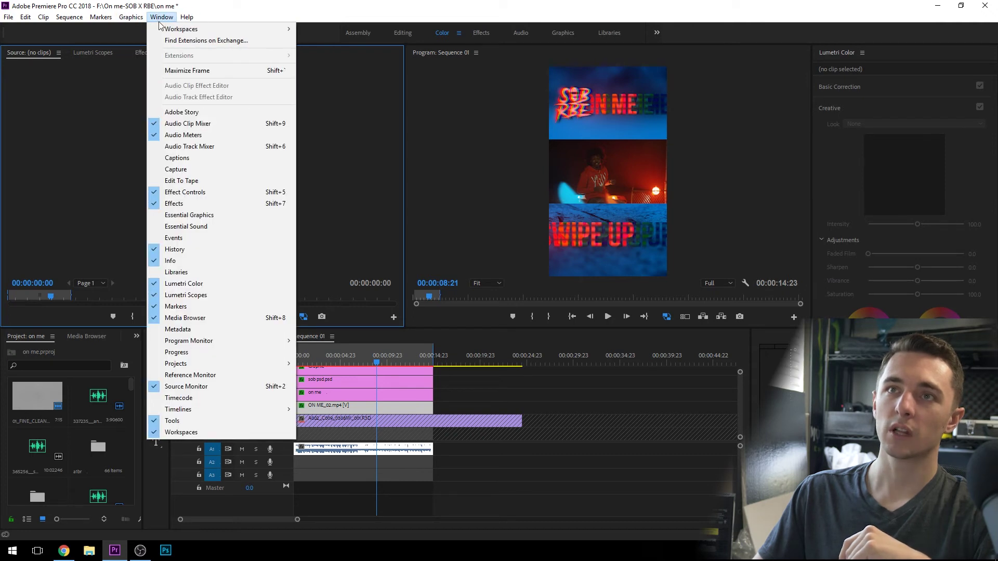
pyautogui.moveTo(160, 30)
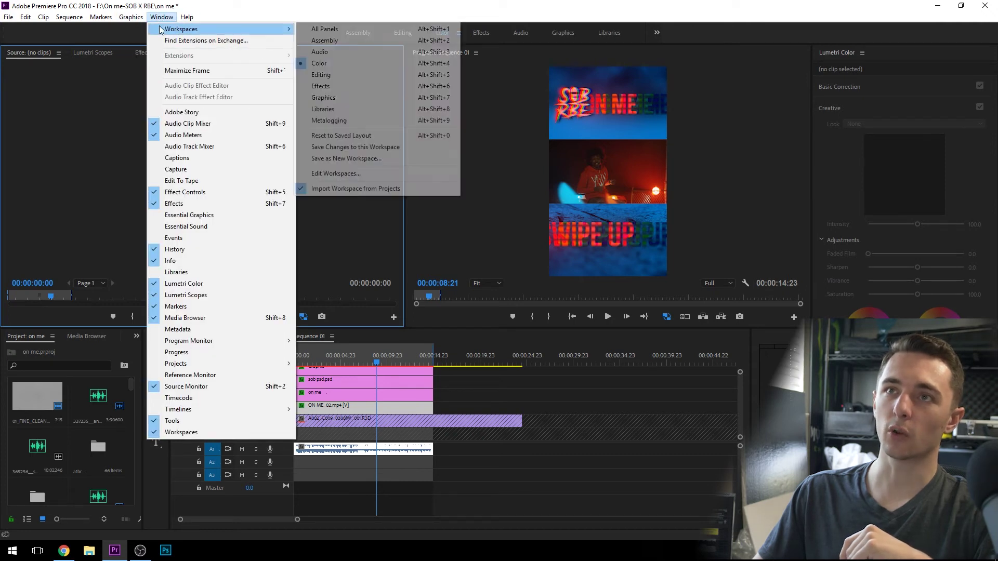
pyautogui.click(354, 136)
pyautogui.click(403, 32)
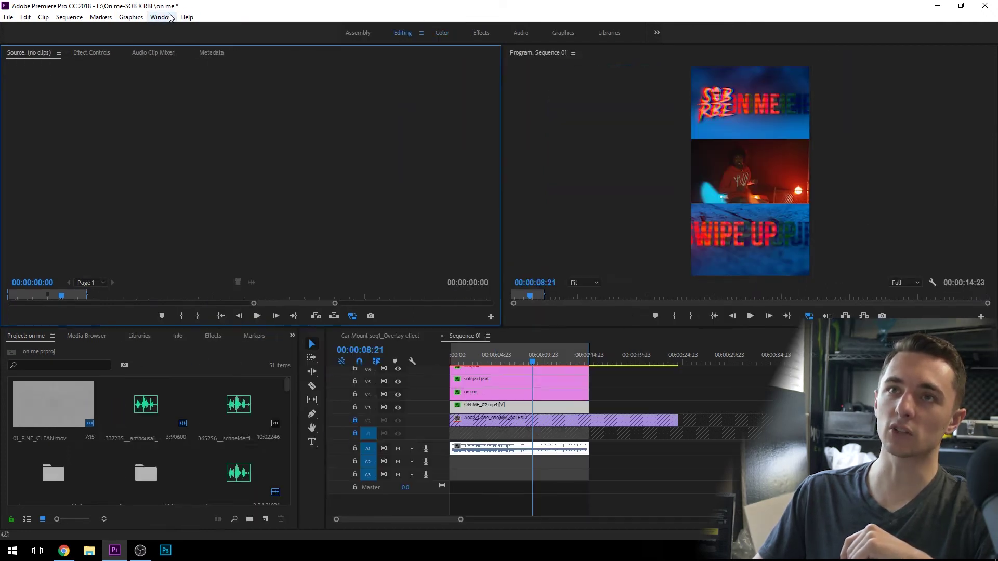
pyautogui.click(165, 16)
pyautogui.click(167, 16)
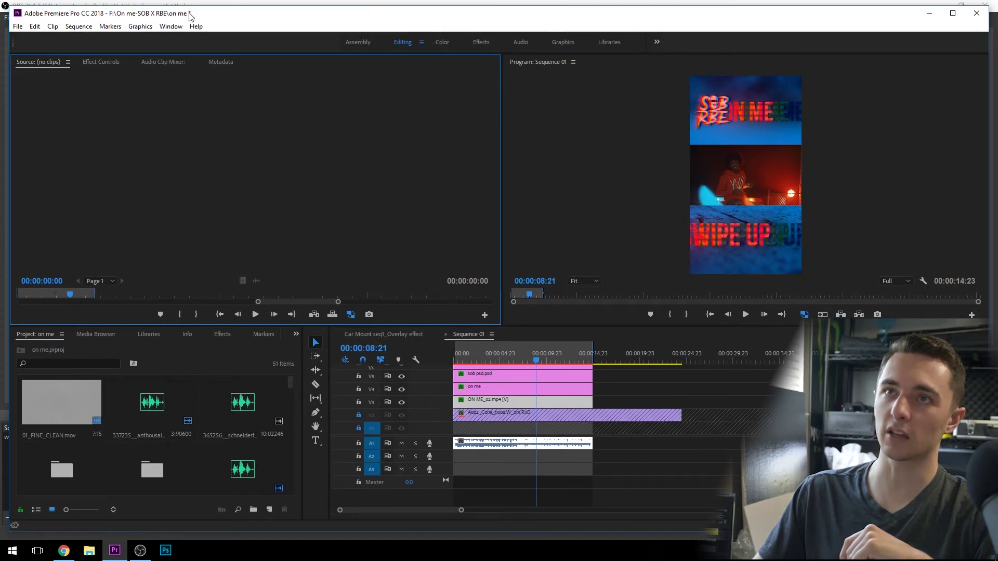
pyautogui.moveTo(192, 6); pyautogui.dragTo(204, 1)
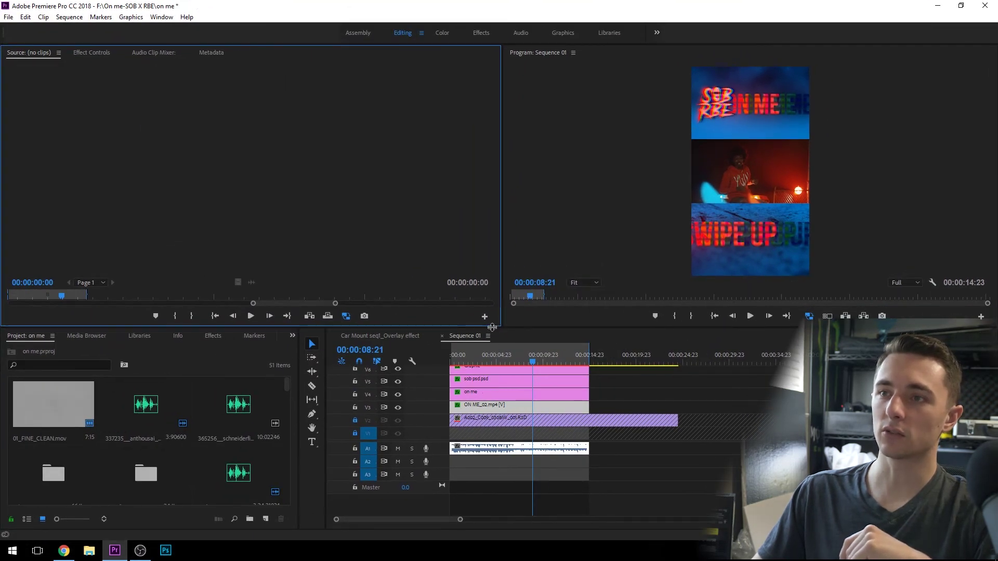
# Enlarge the timeline by shrinking the monitors and side panels, then save changes to this workspace.
pyautogui.moveTo(492, 328); pyautogui.dragTo(492, 219)
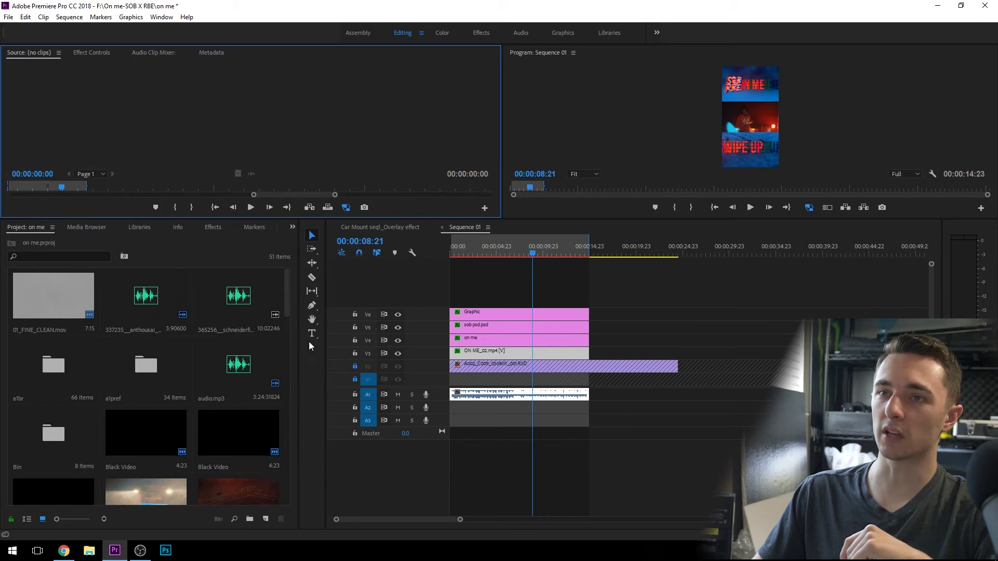
pyautogui.moveTo(300, 346); pyautogui.dragTo(193, 348)
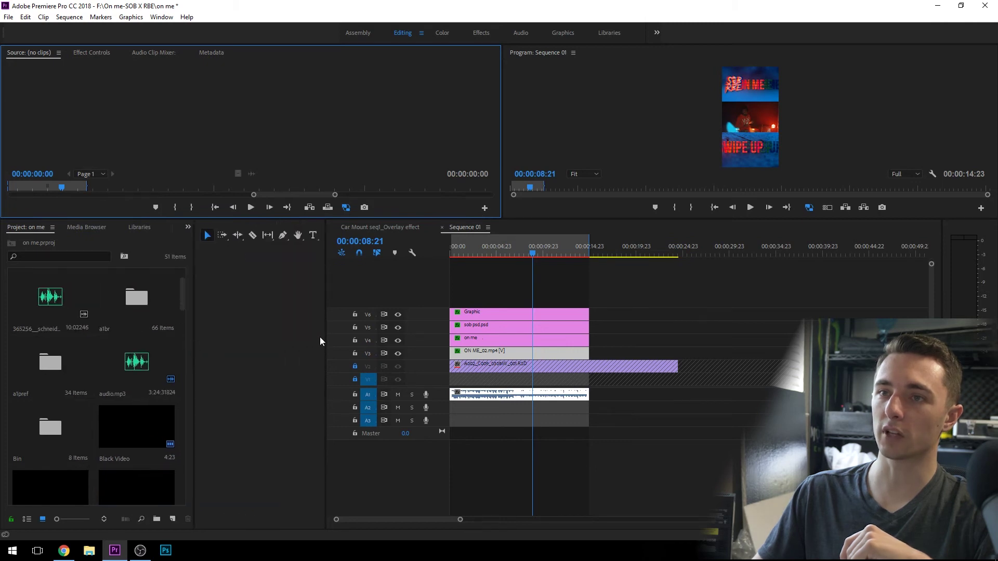
pyautogui.moveTo(317, 339); pyautogui.dragTo(177, 340)
pyautogui.click(162, 17)
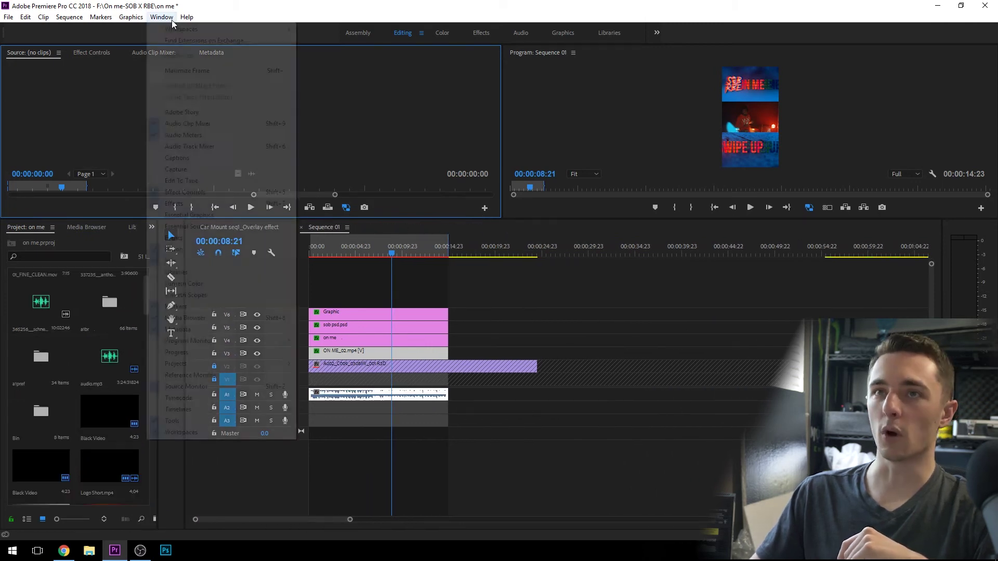
pyautogui.moveTo(167, 27)
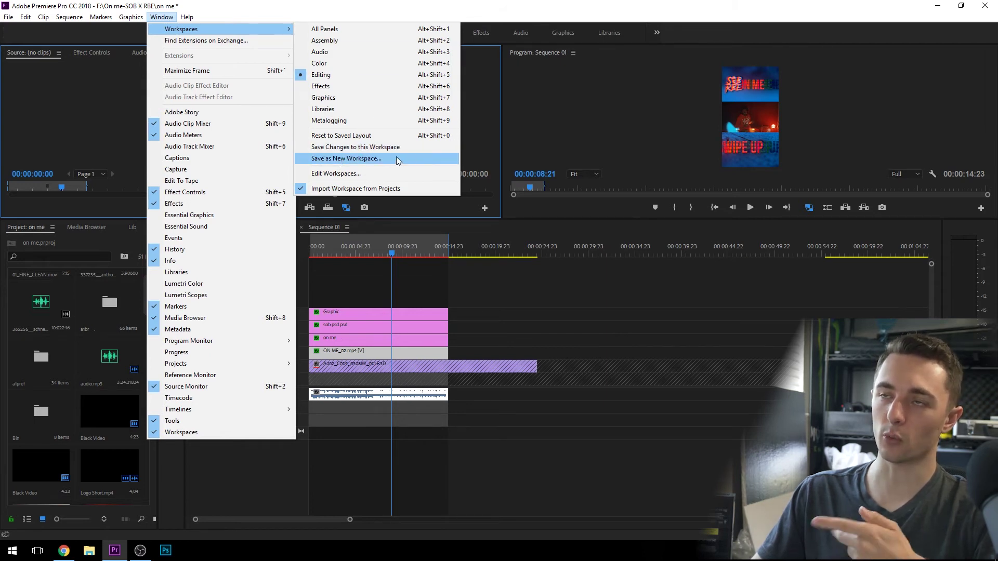
pyautogui.click(485, 132)
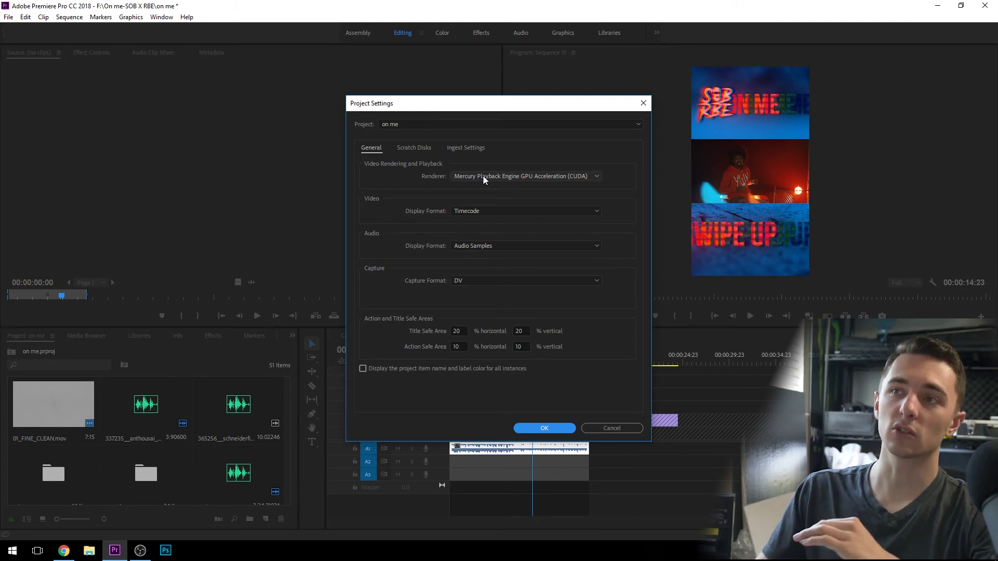
pyautogui.scroll(-1, 482, 176)
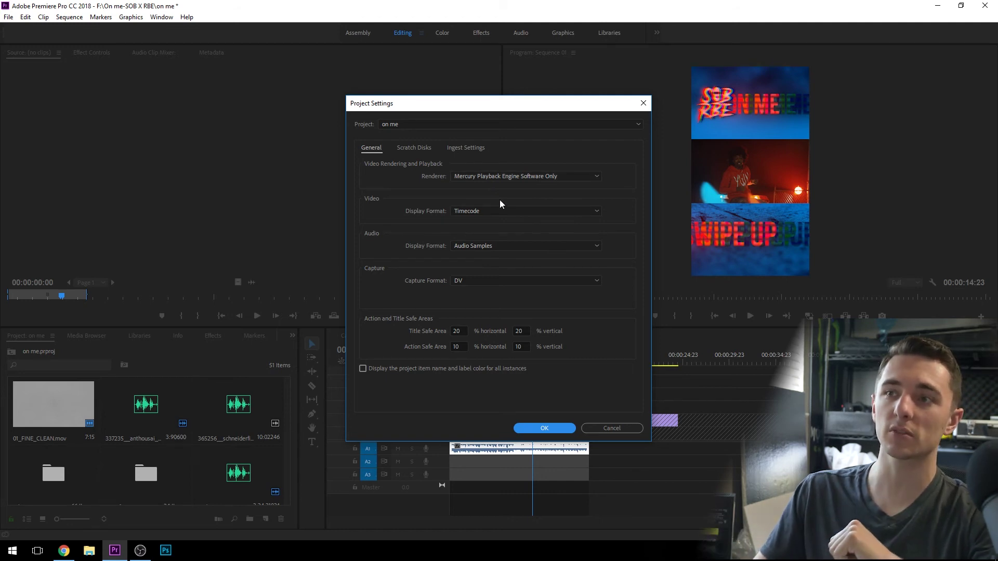
pyautogui.hotkey('ctrl', 'Tab')
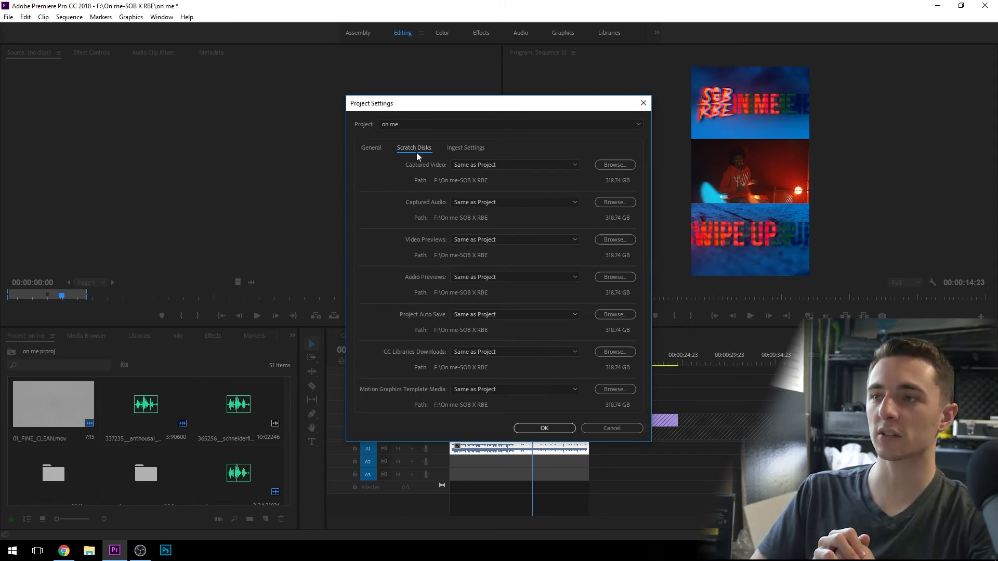
pyautogui.click(131, 17)
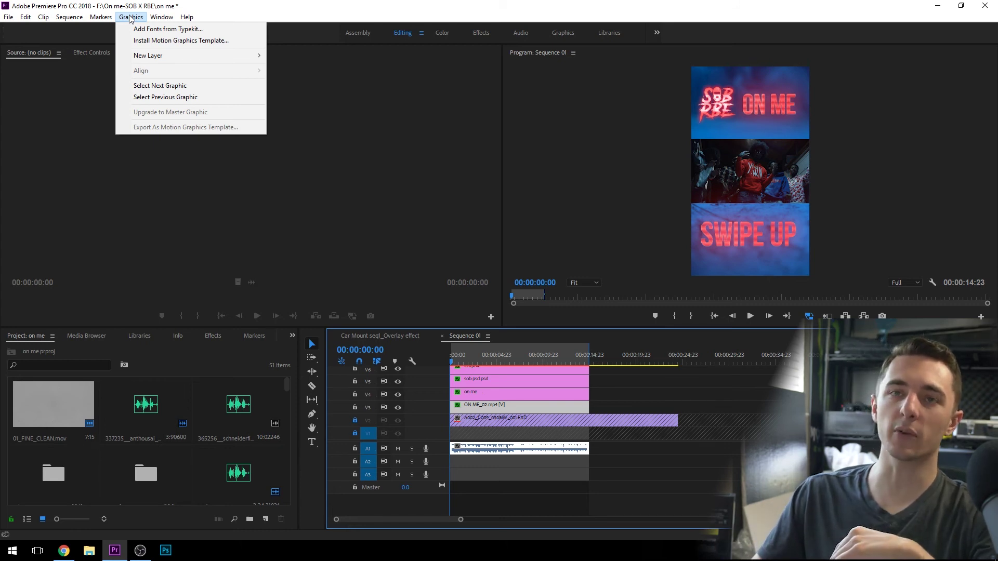
# In Auto Save preferences, change the save interval from 10 to 5 minutes and close Preferences.
pyautogui.click(475, 252)
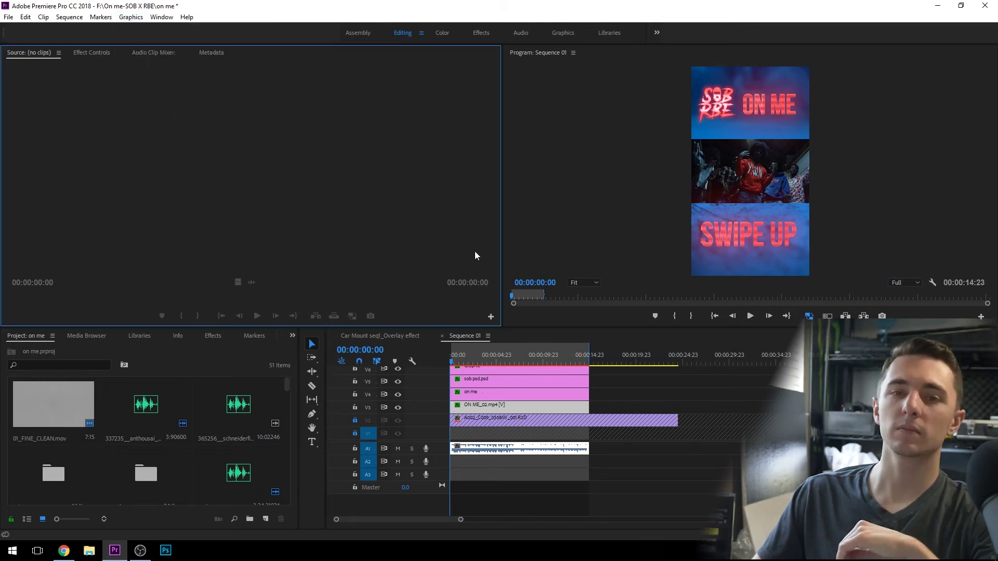
pyautogui.click(32, 18)
pyautogui.moveTo(68, 325)
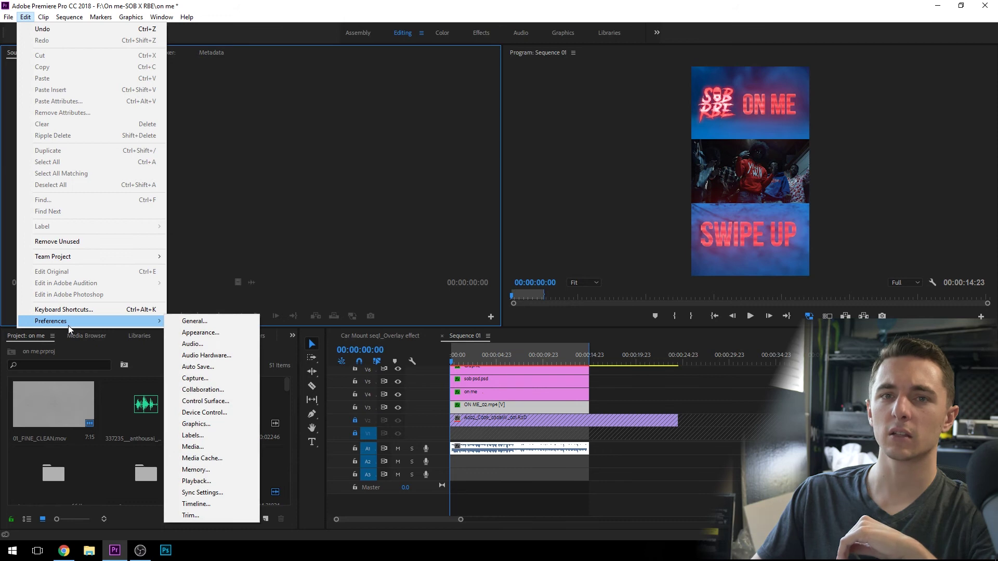
pyautogui.click(210, 366)
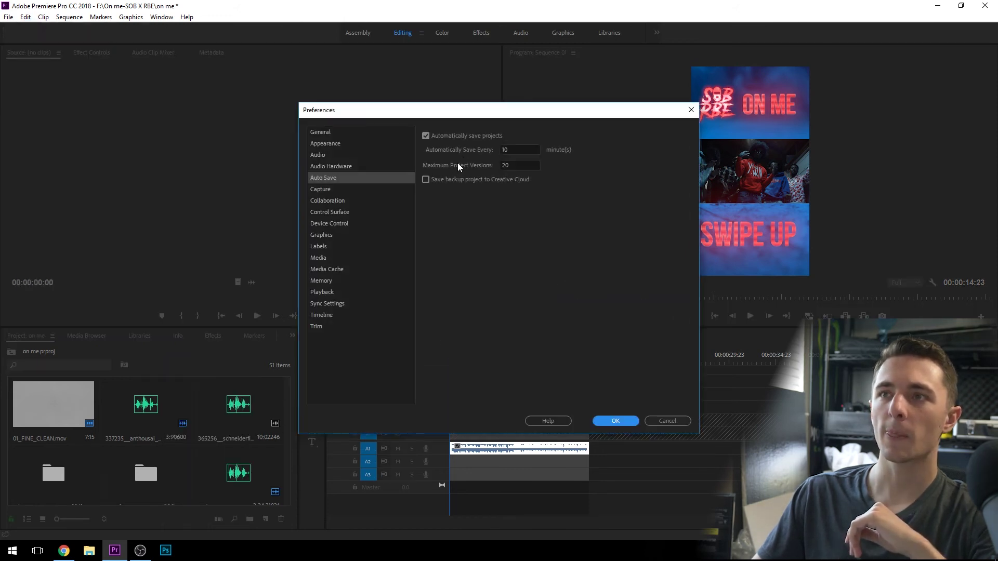
pyautogui.doubleClick(520, 149)
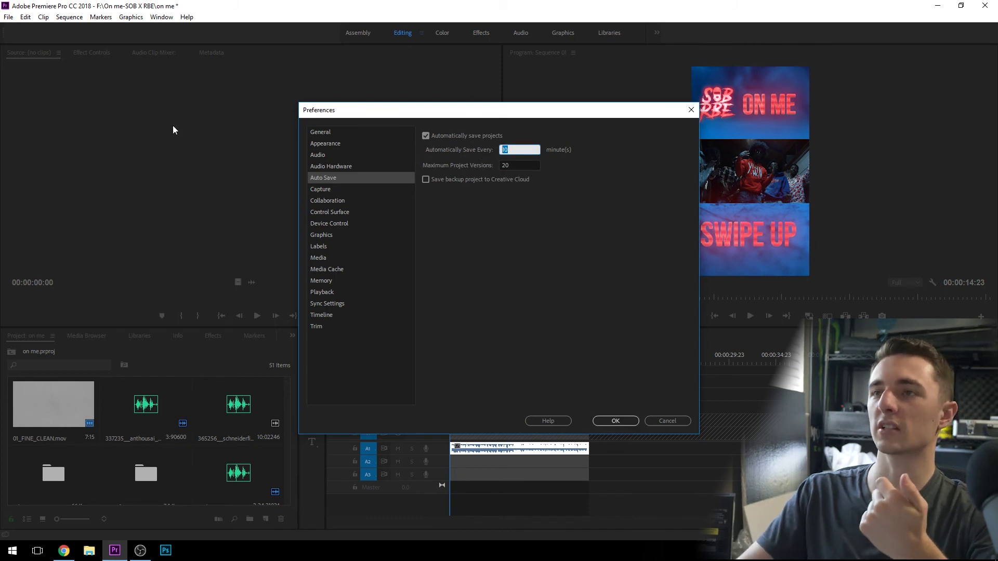
pyautogui.write('5')
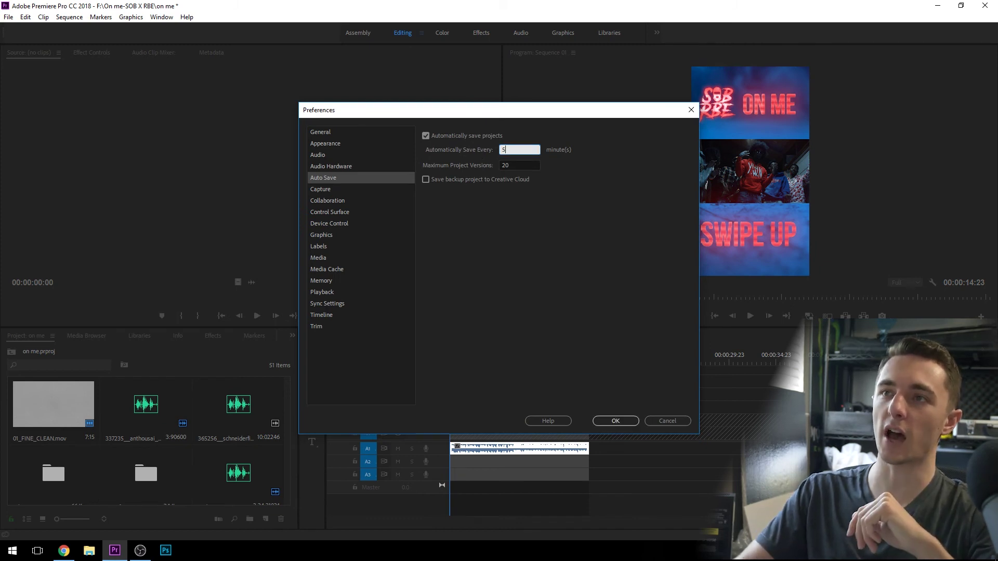
pyautogui.click(597, 283)
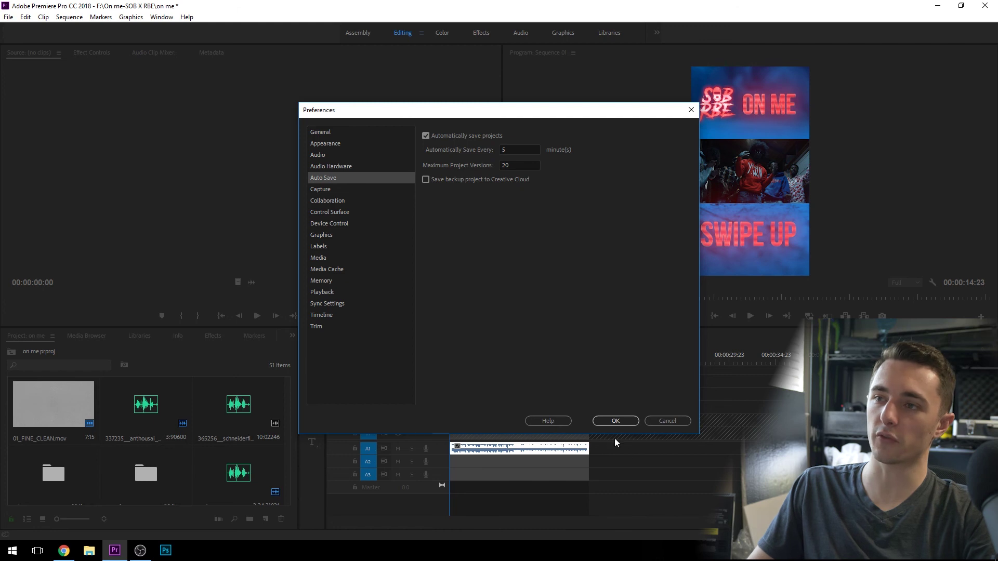
pyautogui.click(613, 422)
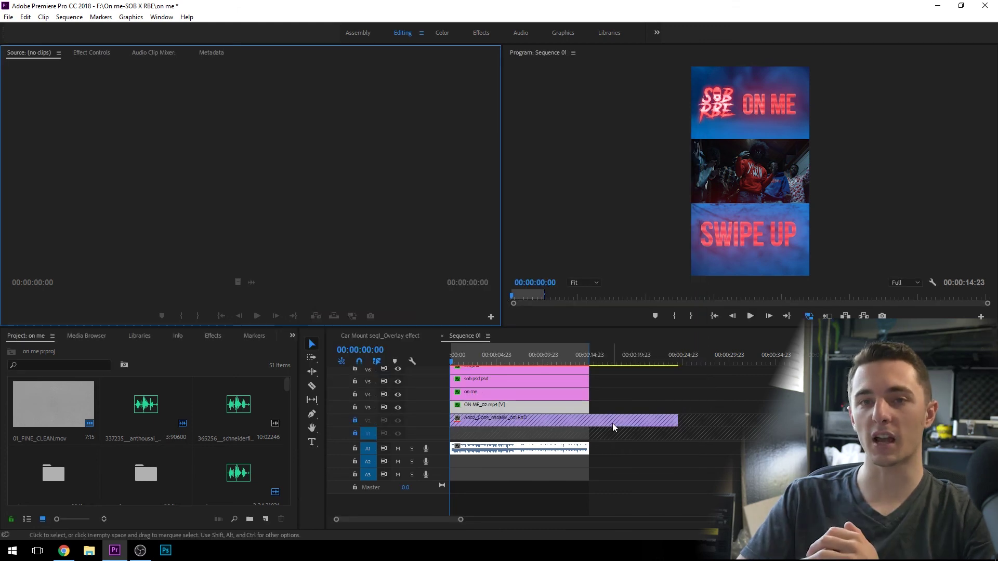